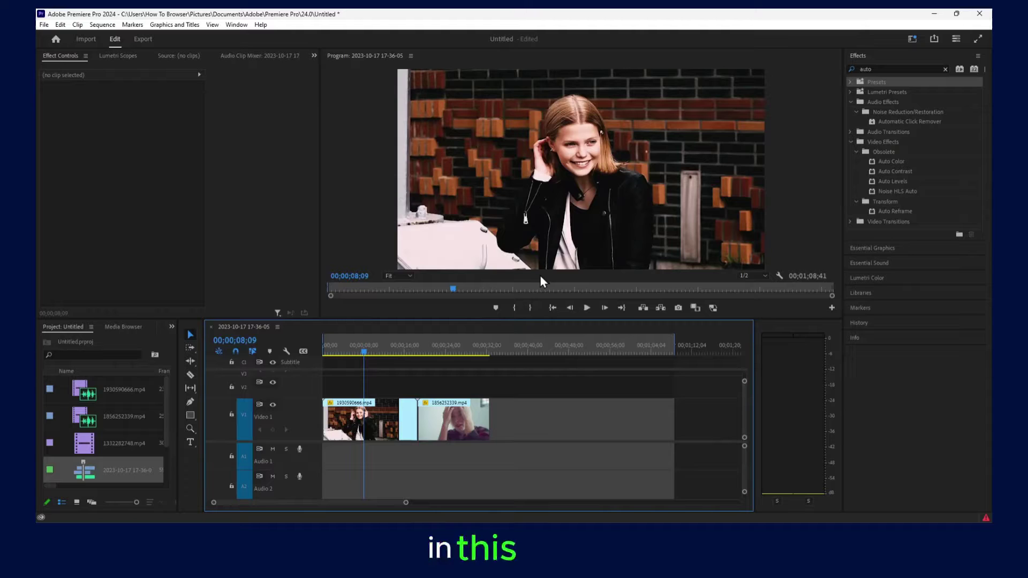
Preview the sequence at 00;00;12;14 and select the clip 1930590666.mp4 in the timeline.
left_click(443, 415)
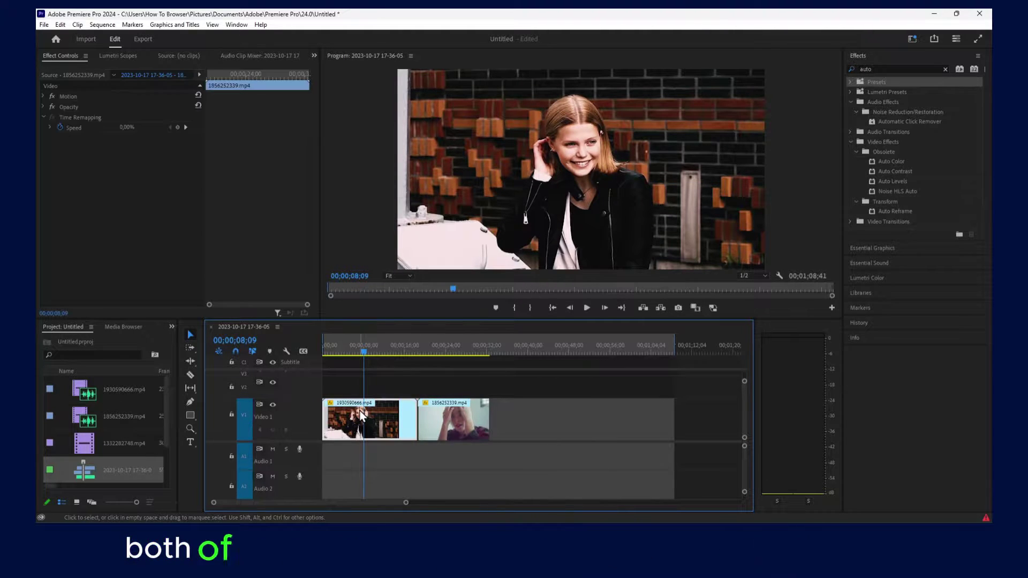
left_click(385, 351)
mouse_move(439, 415)
left_mouse_down()
mouse_move(390, 384)
mouse_move(366, 384)
mouse_move(440, 415)
left_mouse_up()
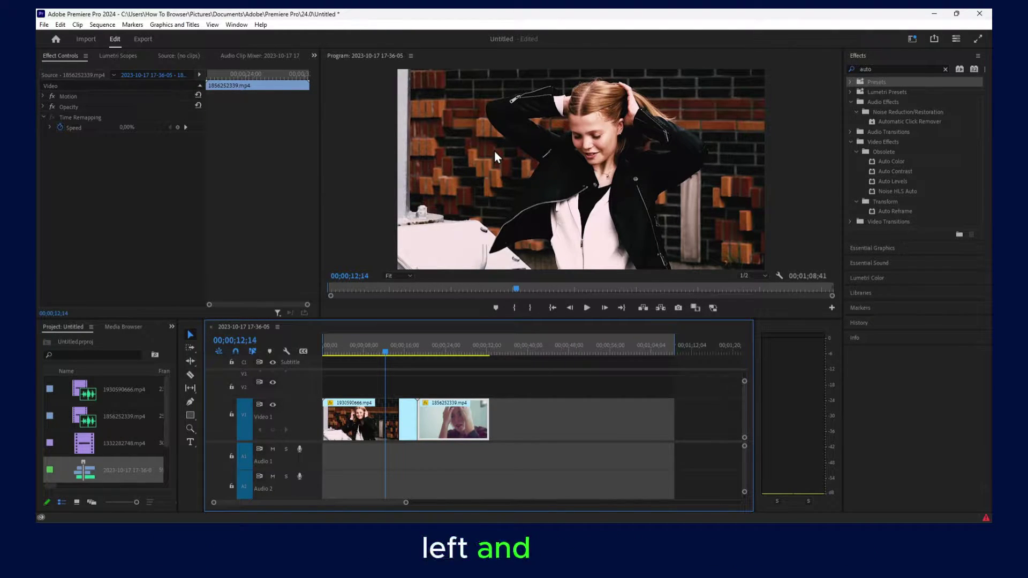
left_click(350, 421)
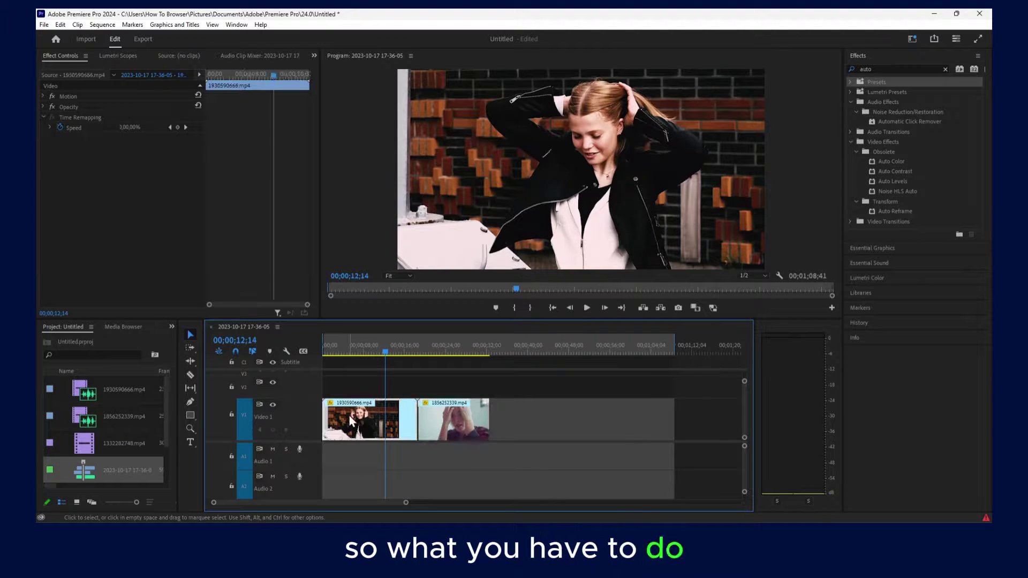
Bring up the Effect Controls panel and check that the Effects panel is available and expanded.
left_click(236, 25)
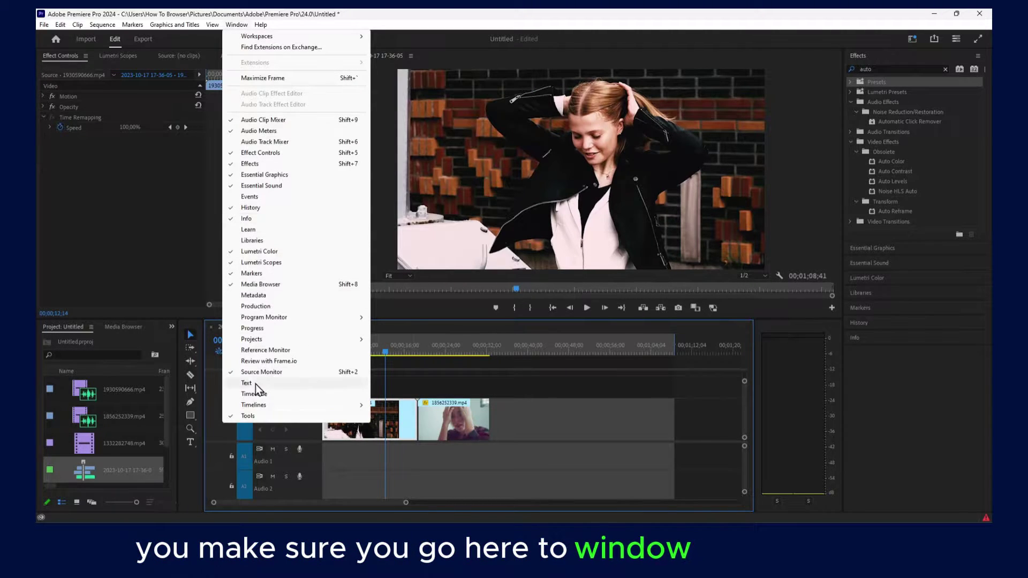
left_click(261, 167)
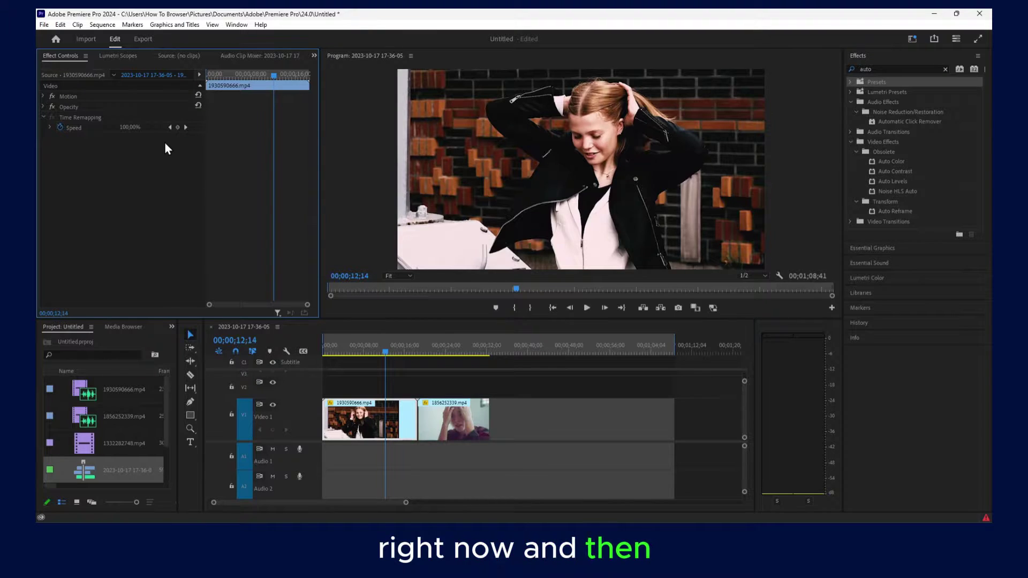
left_click(859, 55)
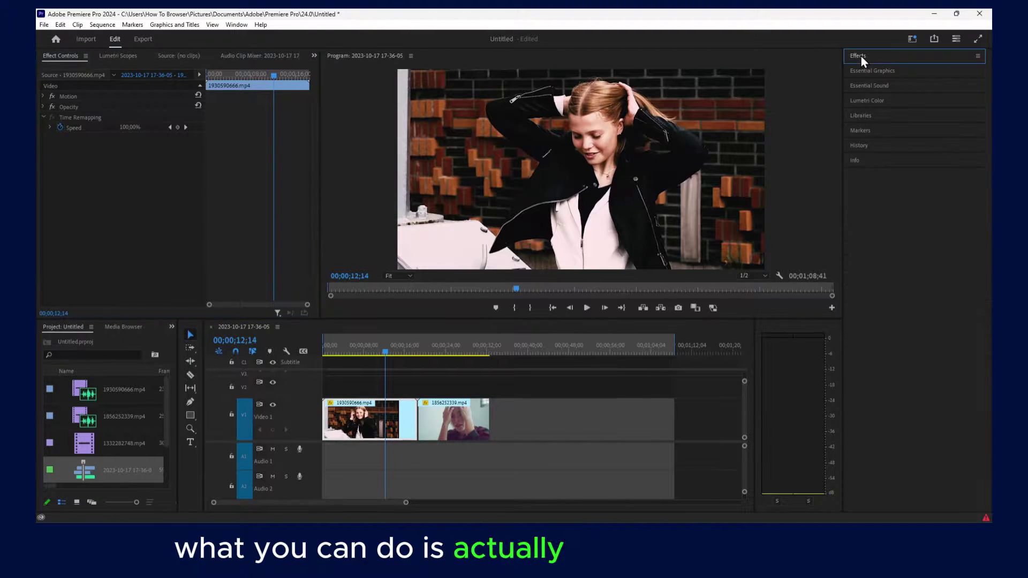
left_click(866, 53)
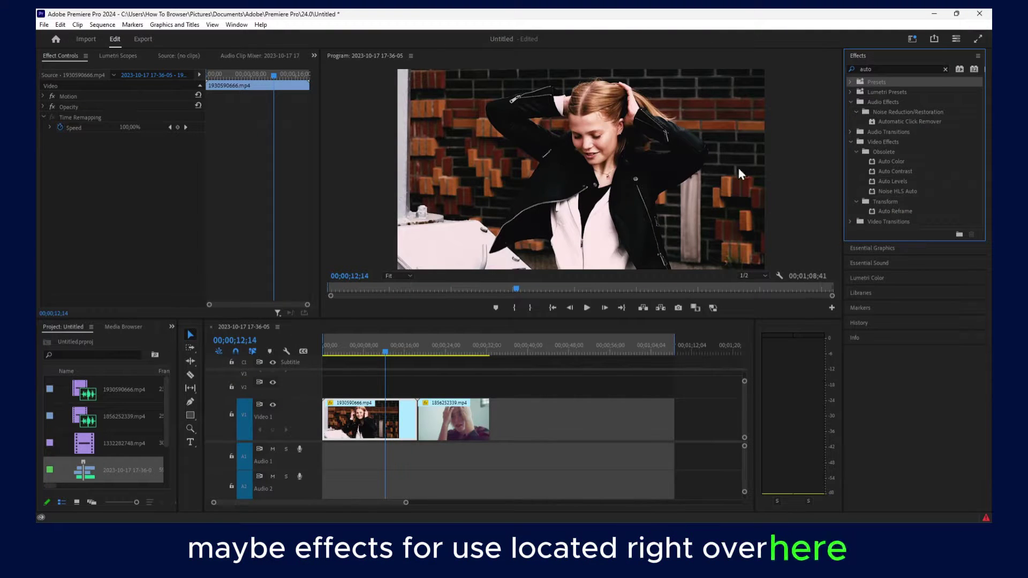
Switch to a workspace with the Effects panel beside Effect Controls, and close the Frame.io panel.
left_click(912, 38)
left_click(894, 52)
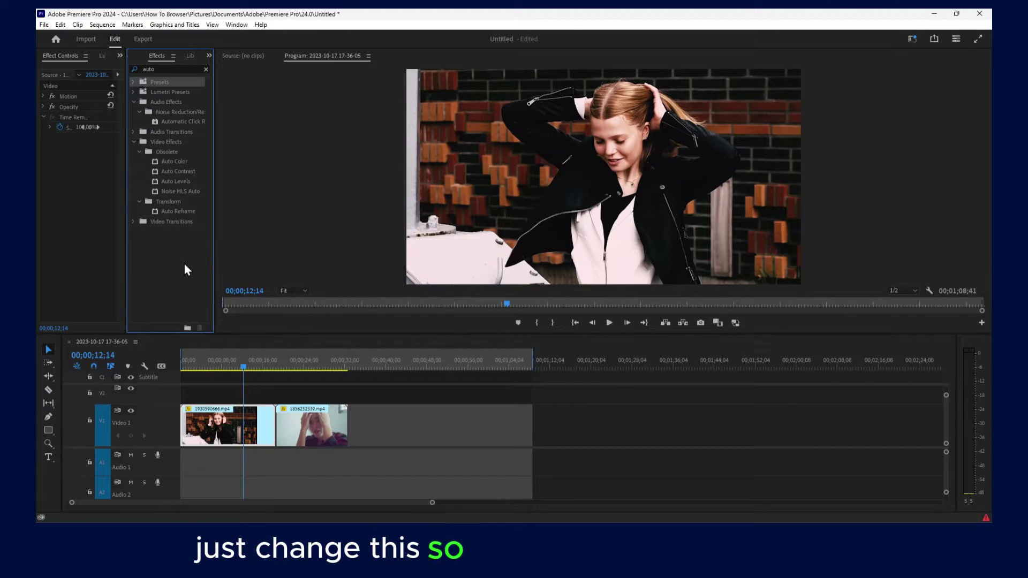
left_click(190, 55)
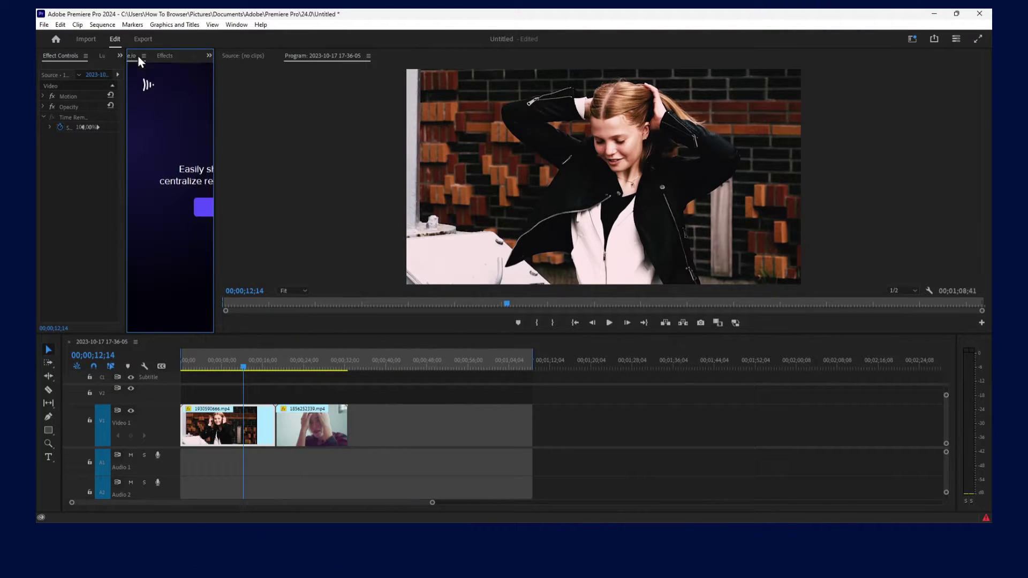
left_click_drag(46, 390, 145, 359)
left_click(72, 341)
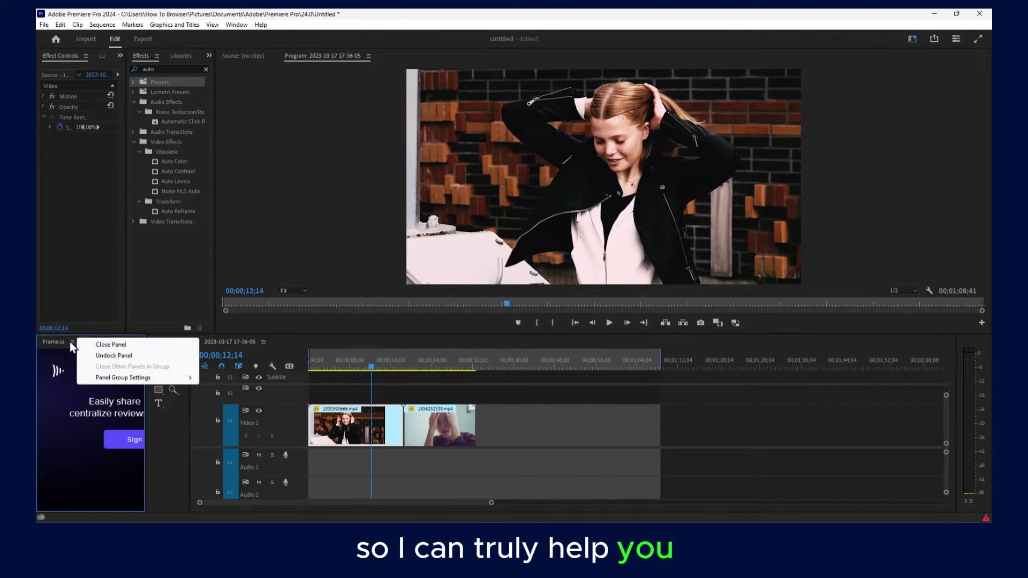
left_click(95, 346)
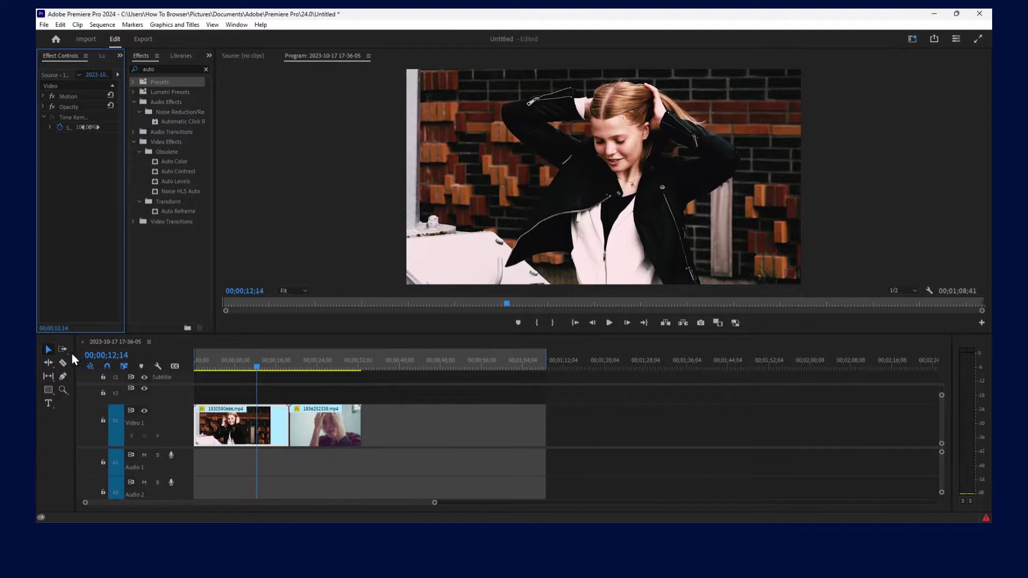
left_click_drag(74, 352, 61, 352)
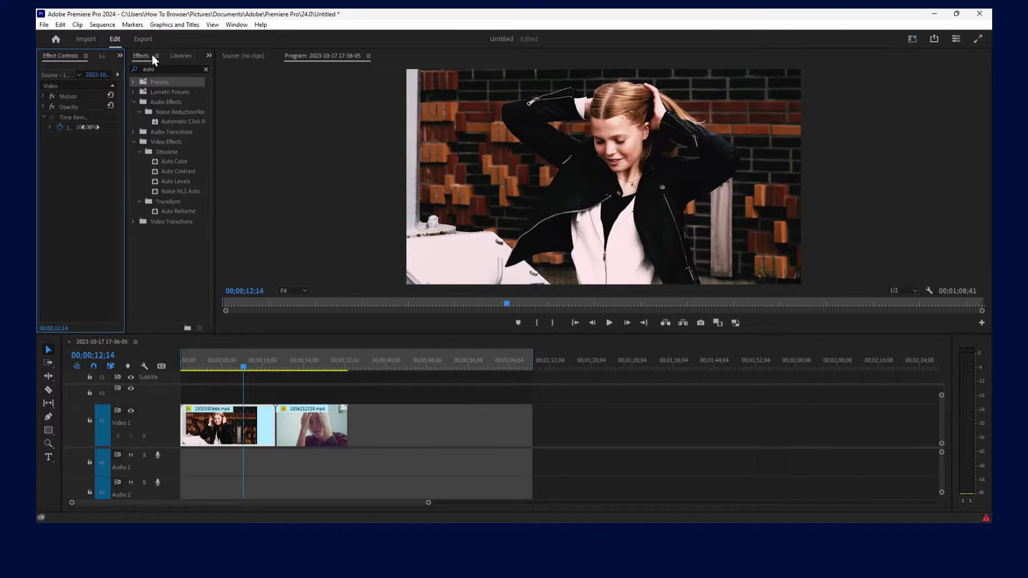
left_click(203, 55)
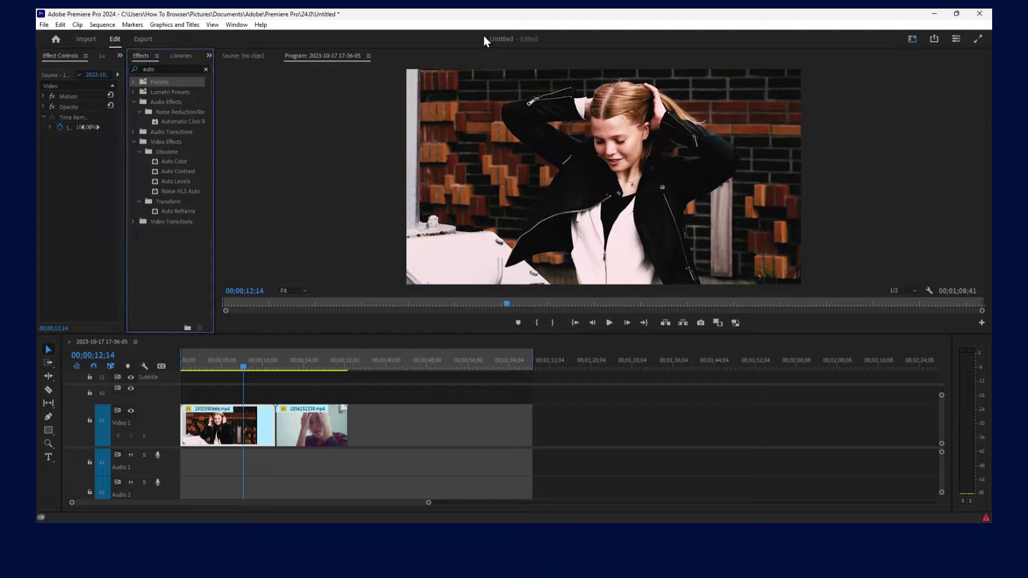
Search the effects for "crop" and apply the Crop effect to both 1930590666.mp4 and 1856252339.mp4.
left_click(205, 69)
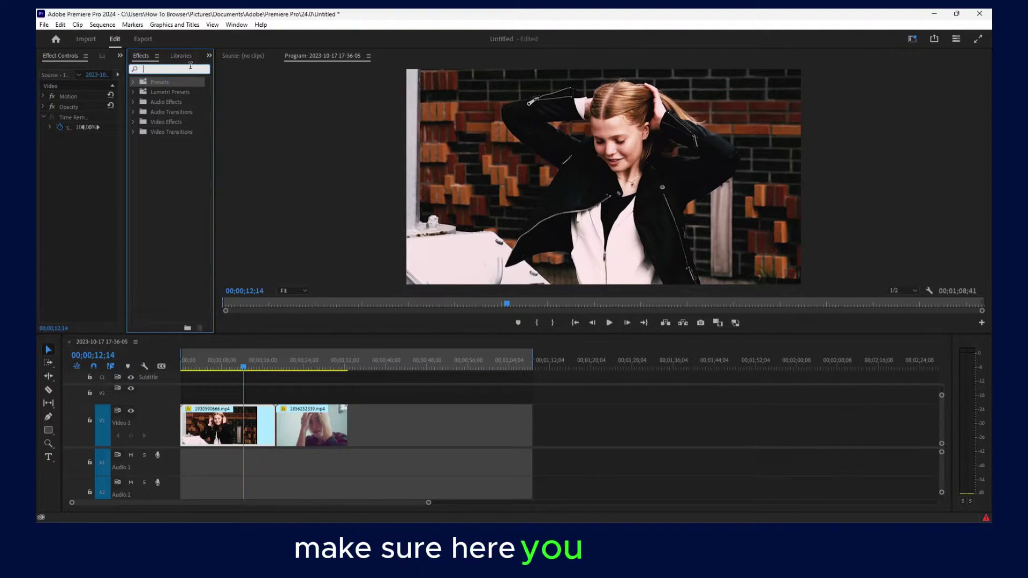
type("crop")
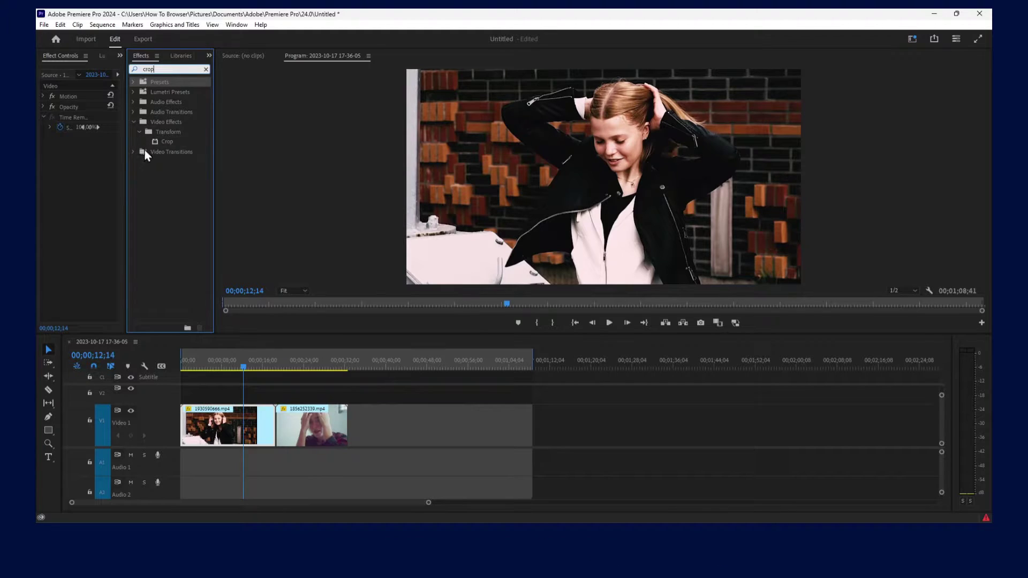
left_click_drag(167, 142, 227, 425)
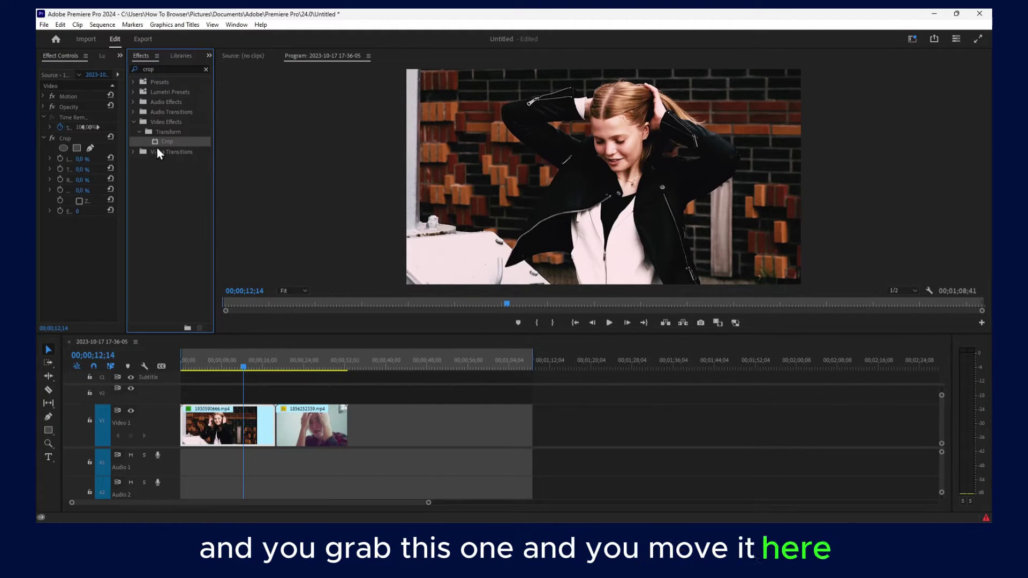
left_click_drag(160, 142, 301, 424)
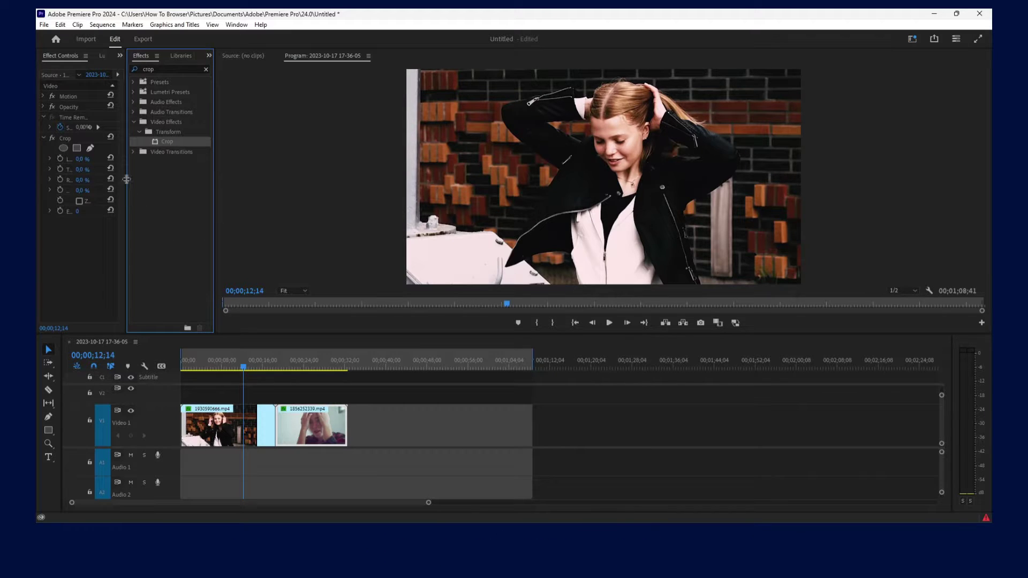
Switch to a workspace with a wider Effect Controls panel and display that panel.
left_click_drag(124, 180, 341, 176)
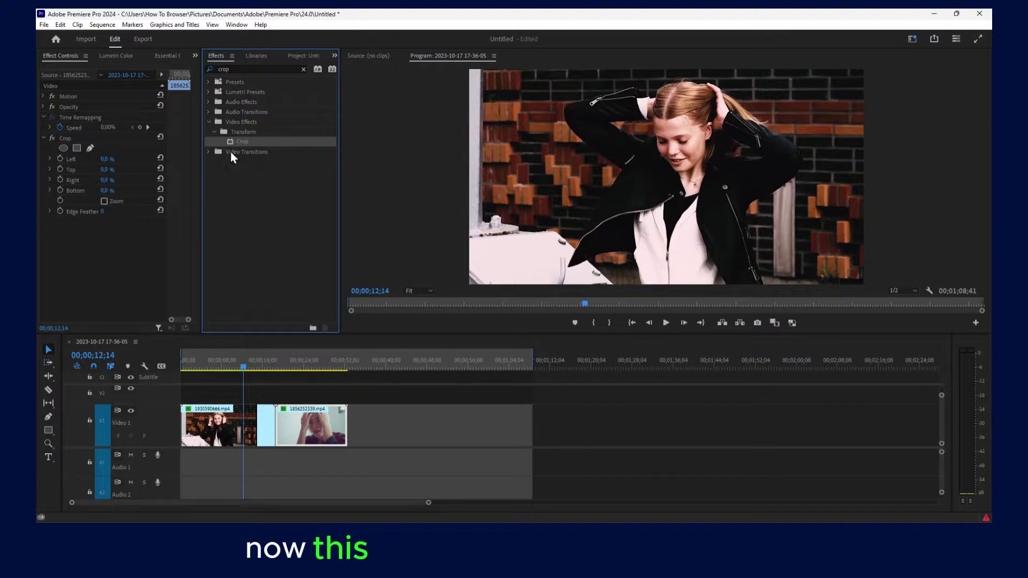
left_click(914, 39)
left_click(861, 185)
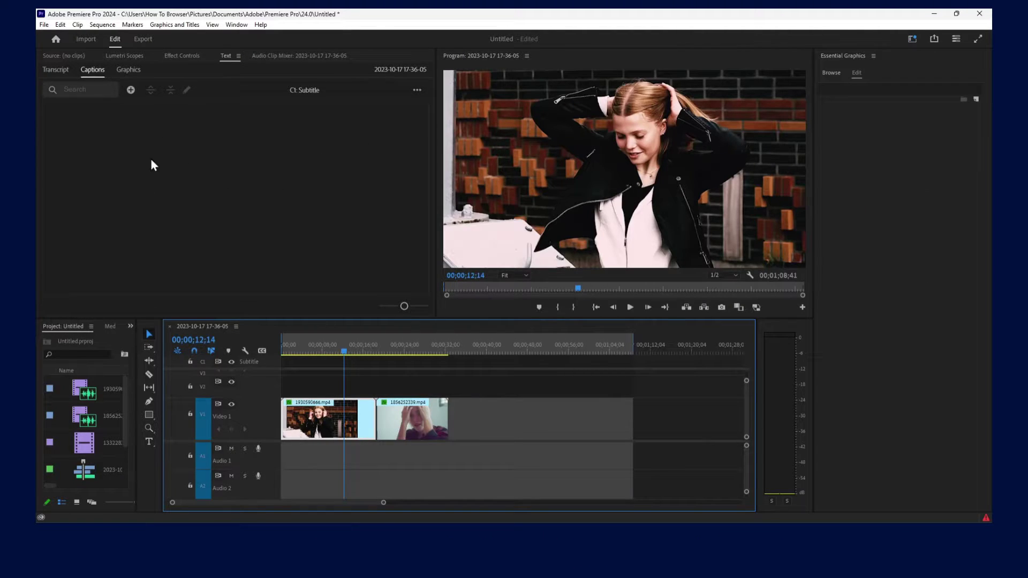
left_click(182, 56)
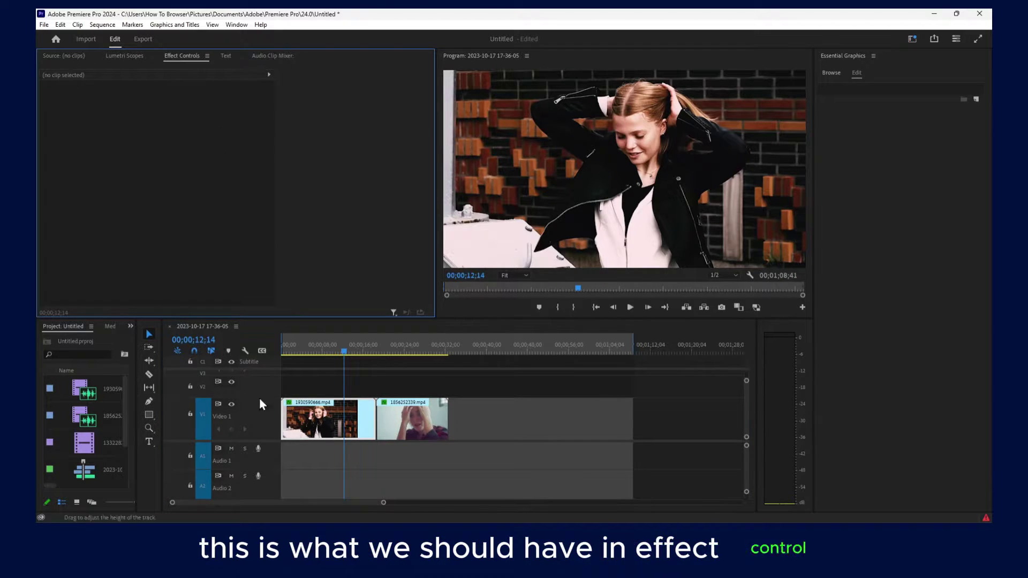
Crop the clip 1930590666.mp4 with Left at 26.0%, Top at 2.0% and Right at 17.6%.
left_click(314, 406)
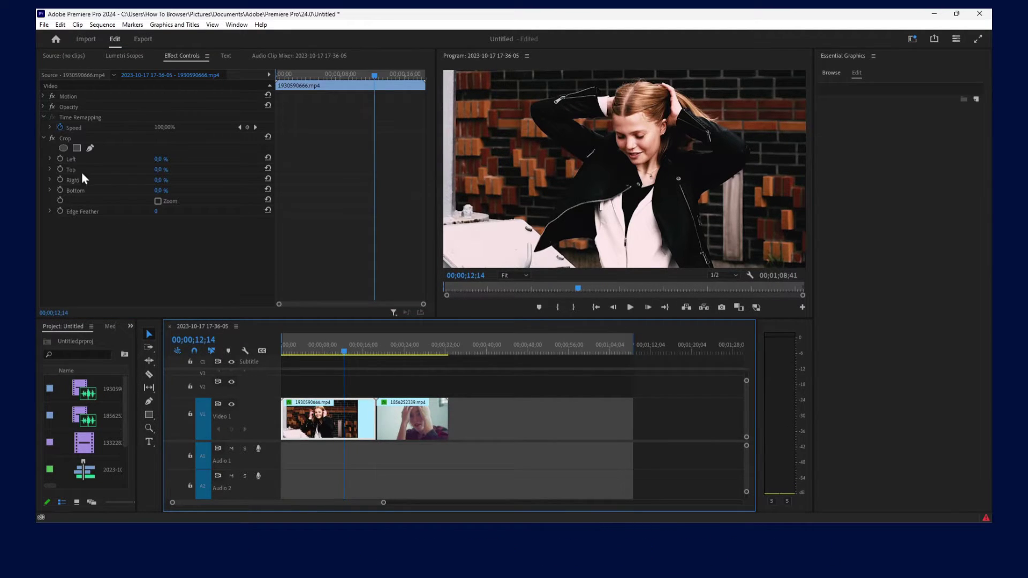
left_click_drag(156, 161, 166, 161)
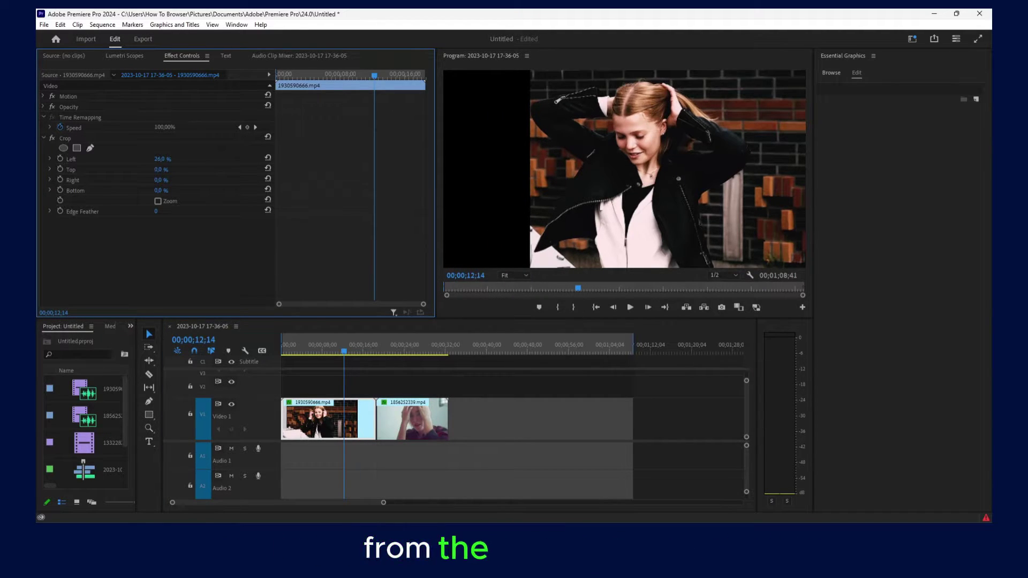
mouse_move(158, 180)
left_mouse_down()
mouse_move(202, 181)
mouse_move(166, 180)
left_mouse_up()
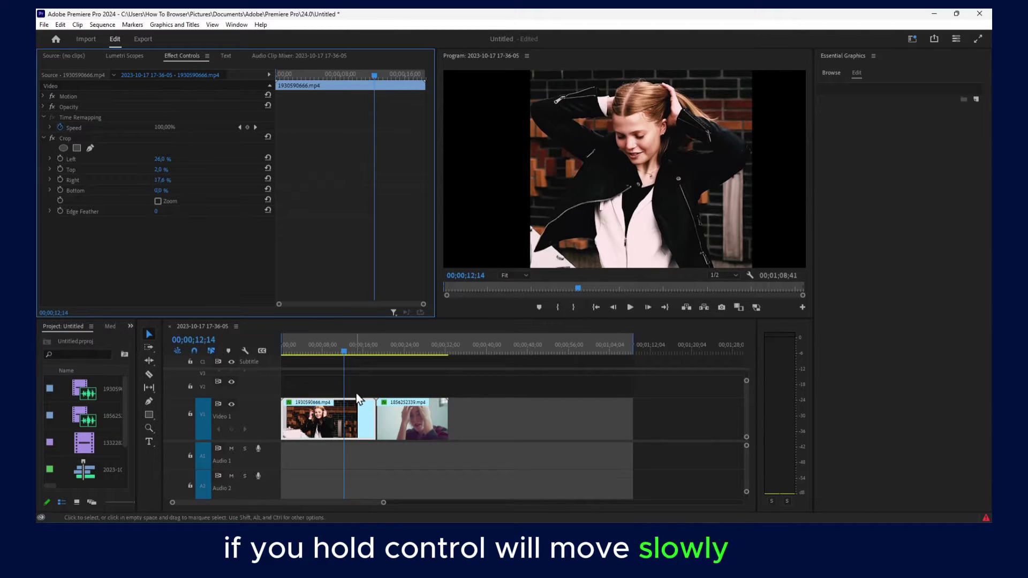
Stack 1856252339.mp4 on track V2 at the sequence start and trim the end of 1930590666.mp4 below to match.
left_click_drag(394, 419, 313, 387)
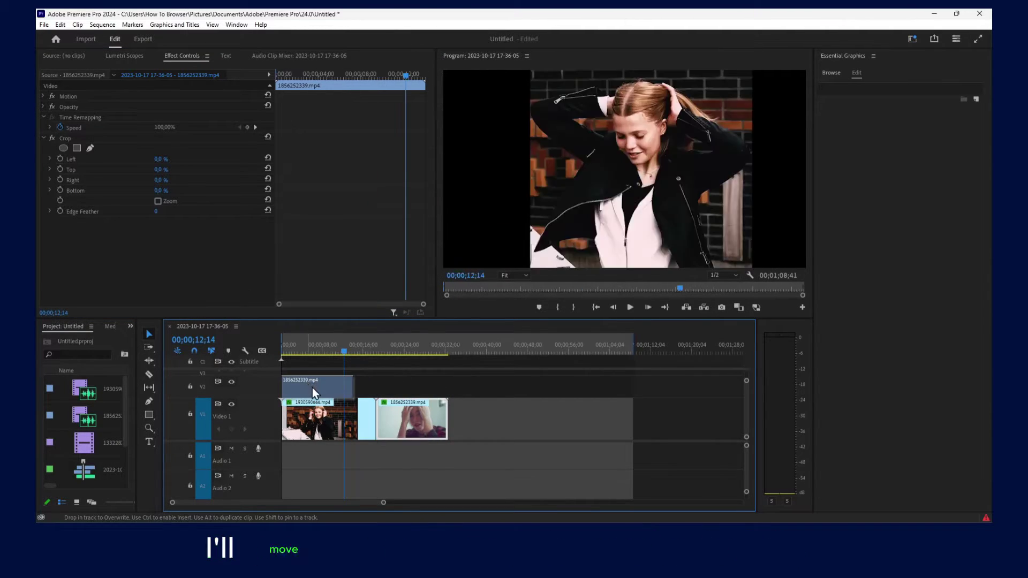
left_click_drag(368, 408, 345, 410)
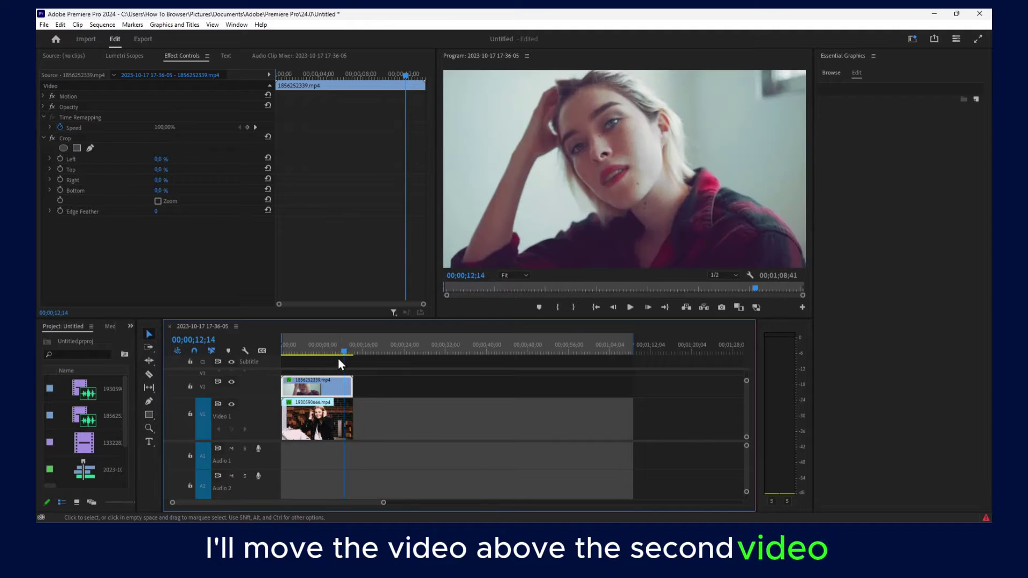
Crop 1856252339.mp4 with Left at 10.2% and Right at 25.5%, and scale it down into the left half of the frame.
left_click(332, 351)
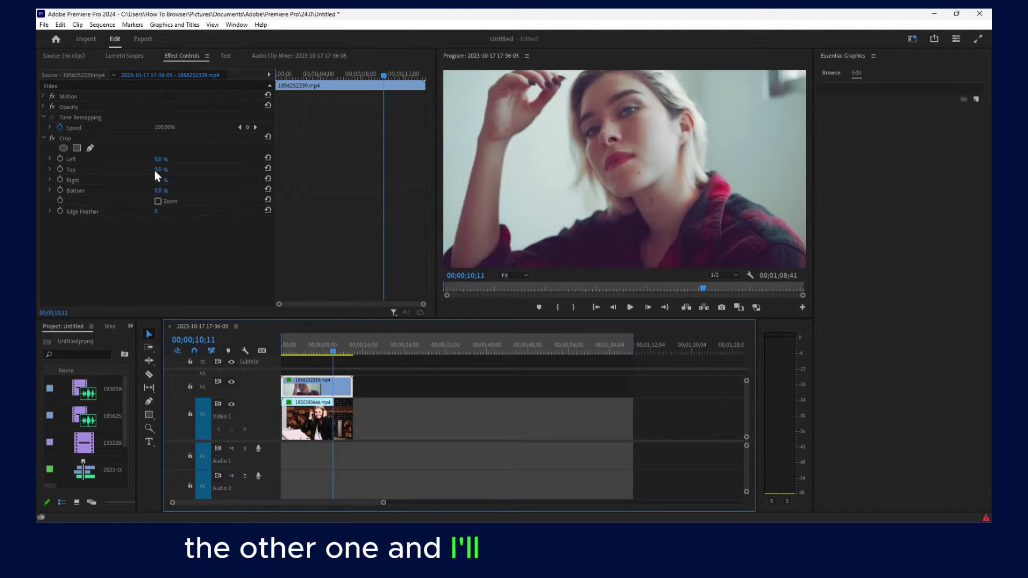
left_click_drag(162, 182, 171, 161)
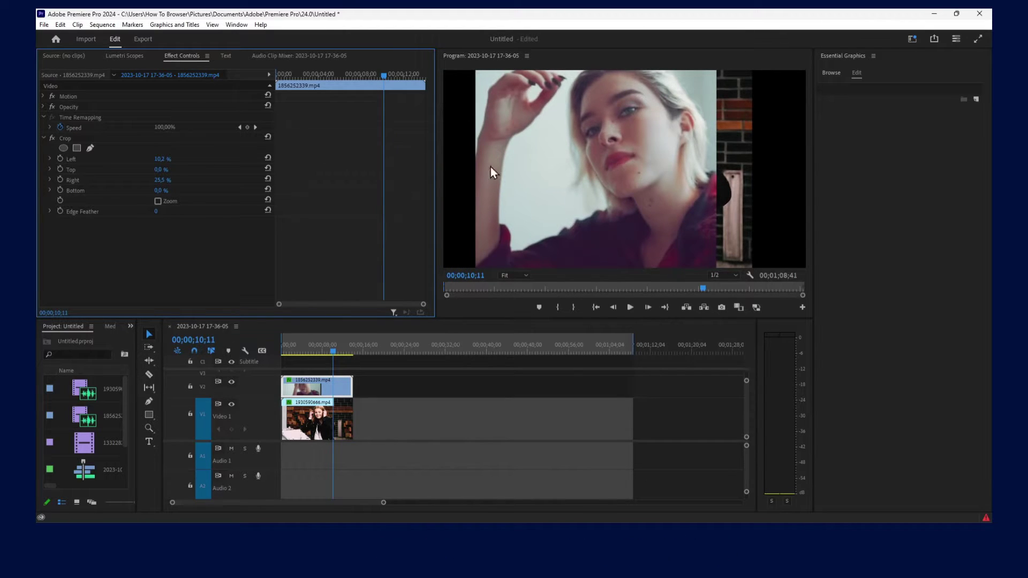
double_click(569, 158)
left_click_drag(590, 169, 570, 157)
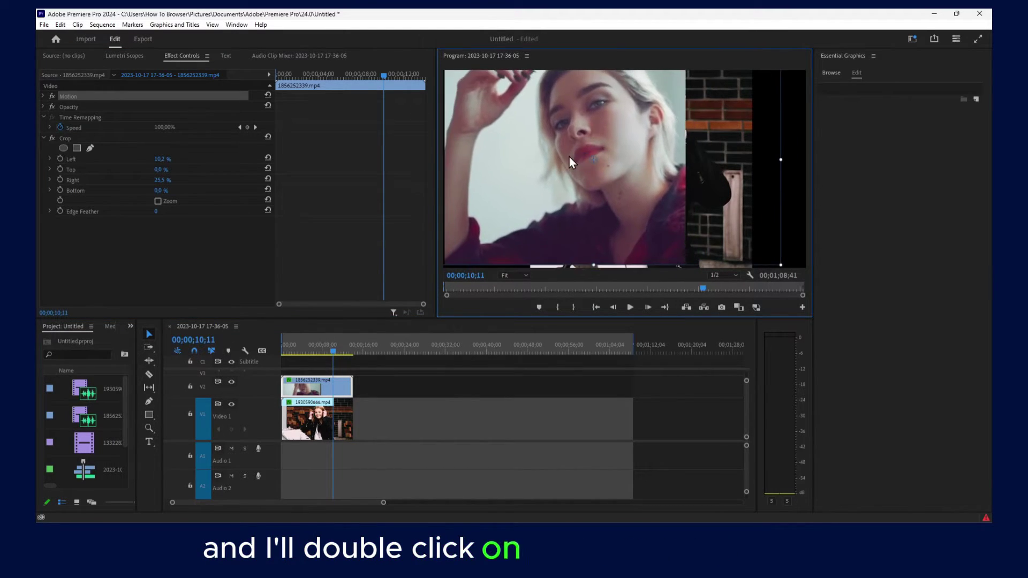
left_click_drag(776, 262, 729, 236)
left_click_drag(684, 191, 655, 198)
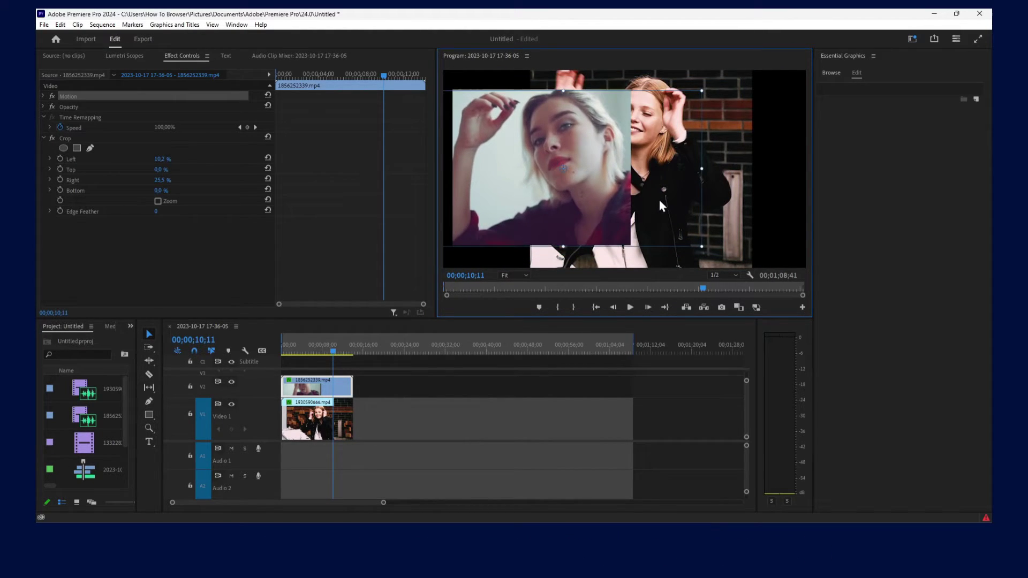
Scale down 1930590666.mp4 and position it in the right half of the frame, with a small gap beside the other clip.
left_click(725, 160)
left_click_drag(699, 172, 760, 100)
left_click_drag(489, 204, 541, 202)
left_click_drag(705, 122, 717, 179)
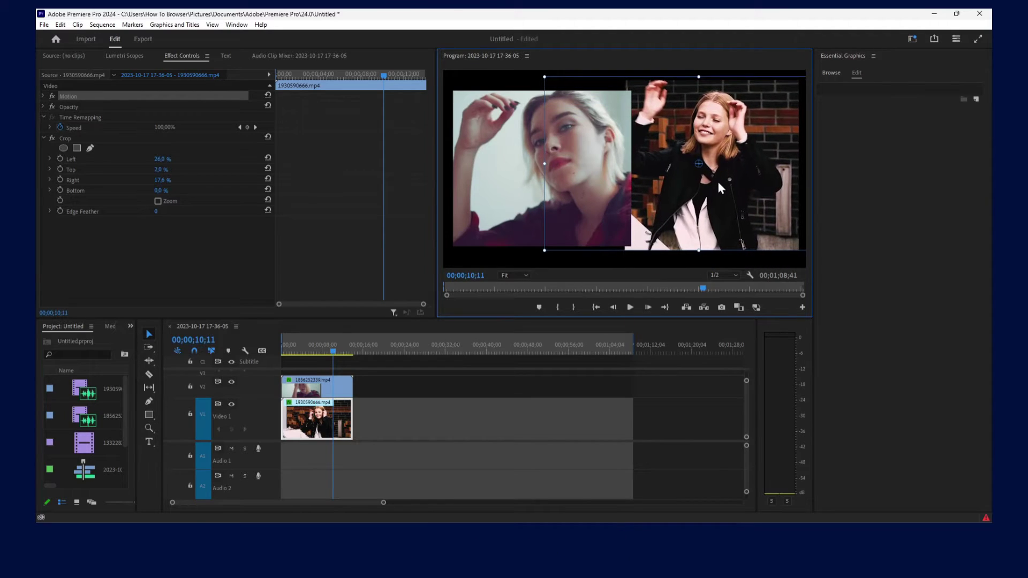
mouse_move(545, 249)
left_mouse_down()
mouse_move(578, 231)
mouse_move(555, 244)
left_mouse_up()
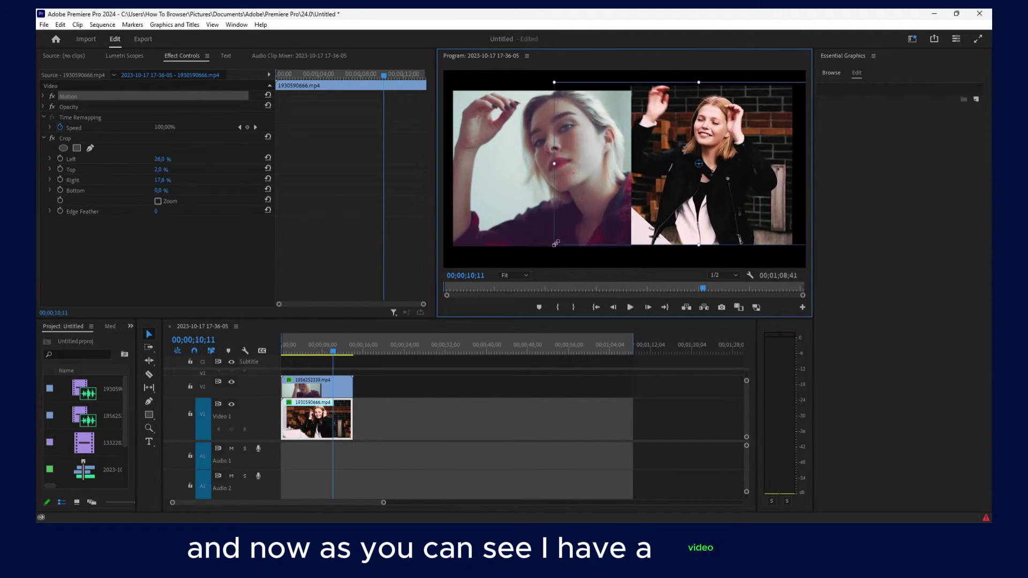
mouse_move(605, 198)
left_mouse_down()
mouse_move(626, 204)
mouse_move(614, 203)
left_mouse_up()
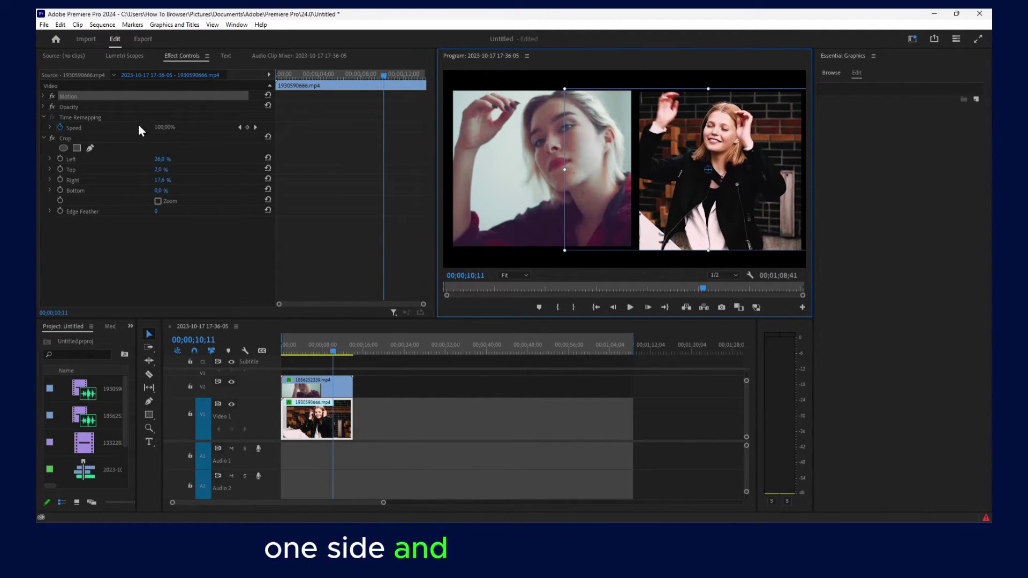
Expand the Opacity settings of 1930590666.mp4 and try out its opacity value.
left_click(74, 106)
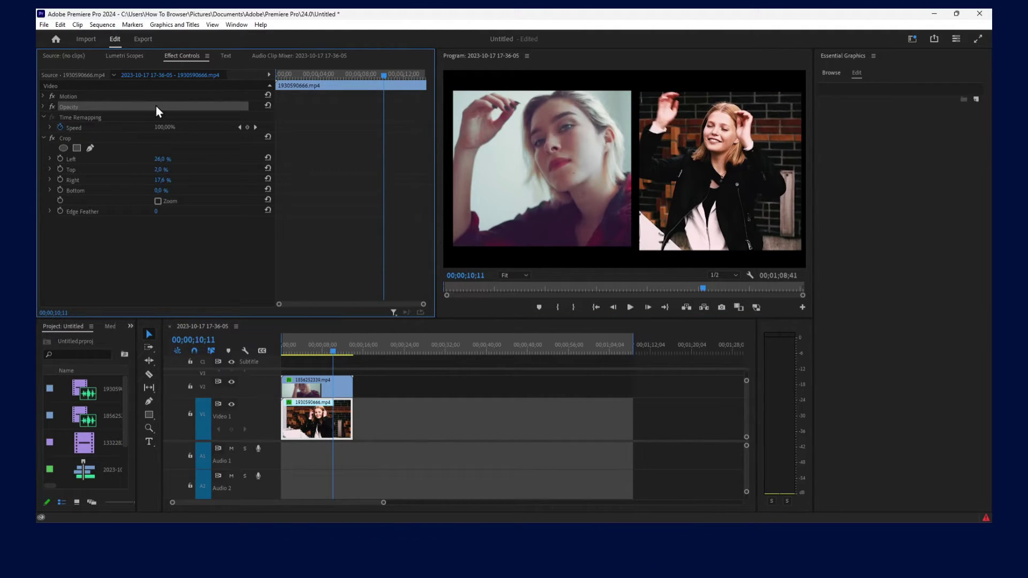
left_click(43, 106)
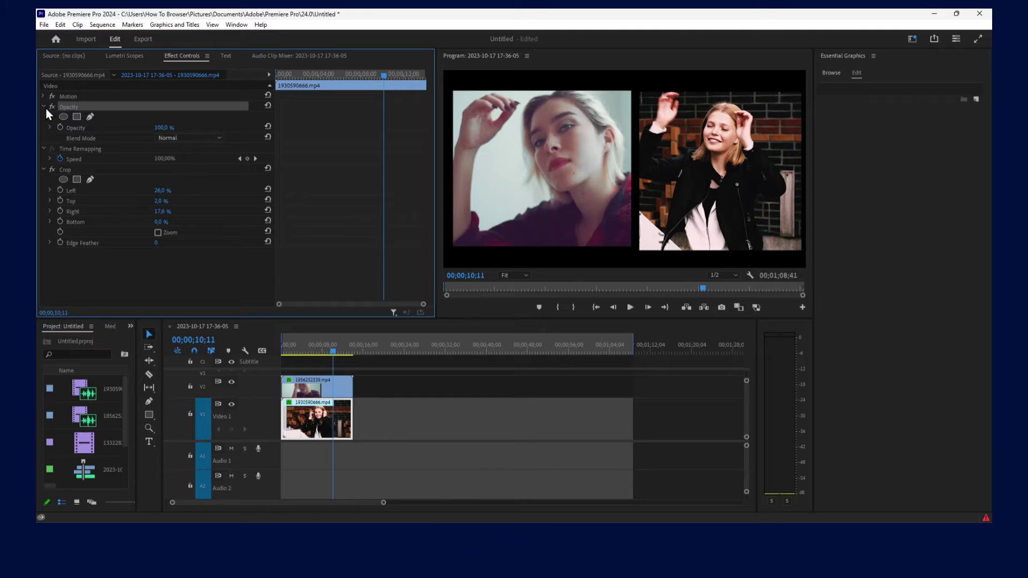
mouse_move(161, 129)
left_mouse_down()
mouse_move(107, 129)
mouse_move(161, 129)
left_mouse_up()
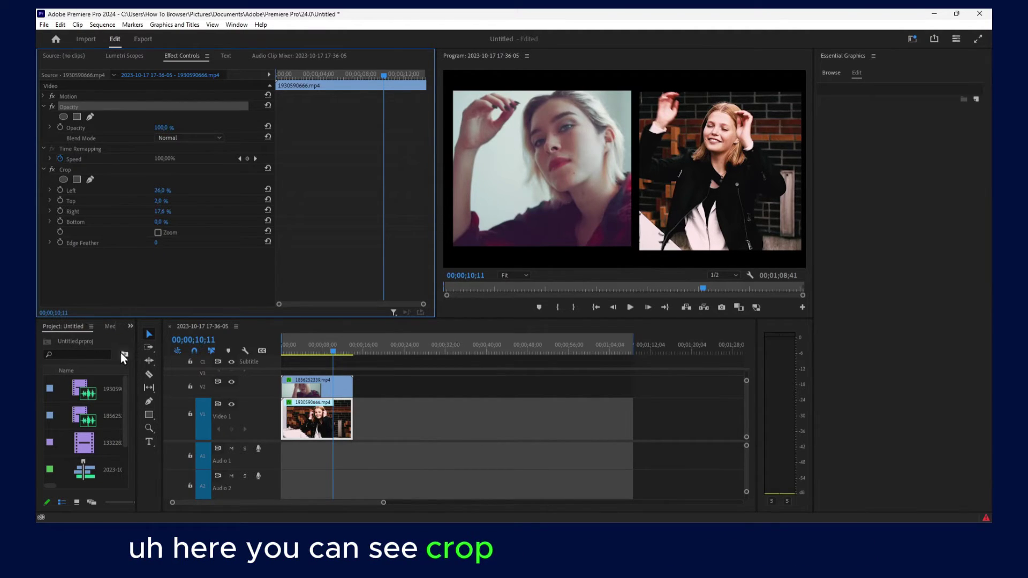
left_click(828, 90)
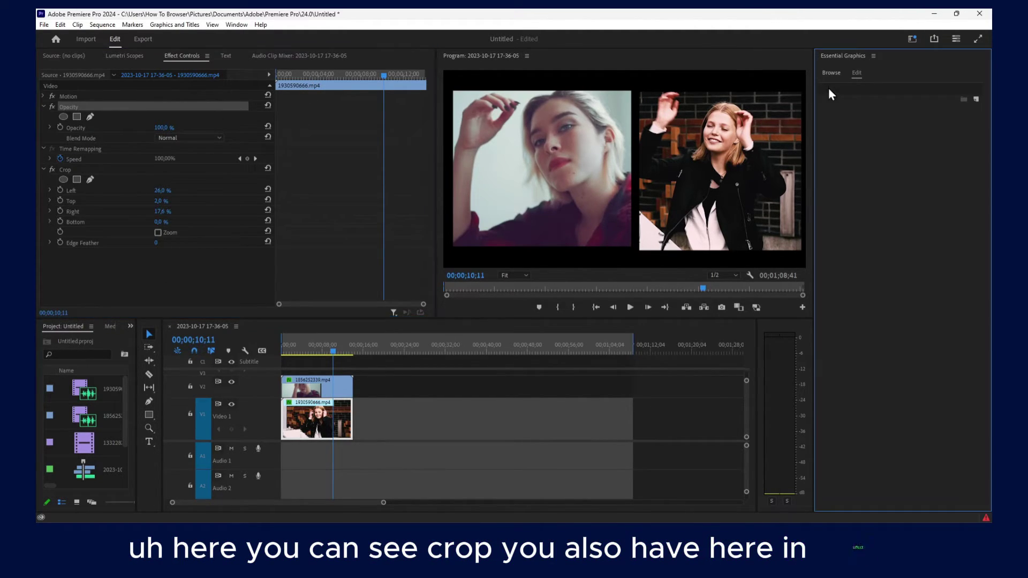
left_click(832, 73)
left_click(853, 75)
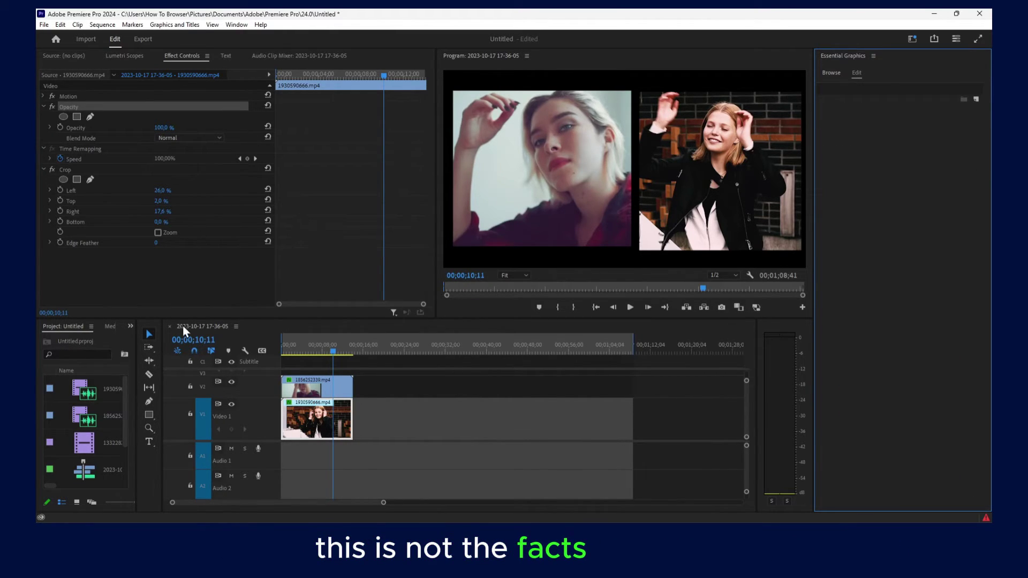
Show the Effects library, clear its "crop" search and list all the Video Effects categories.
left_click(129, 326)
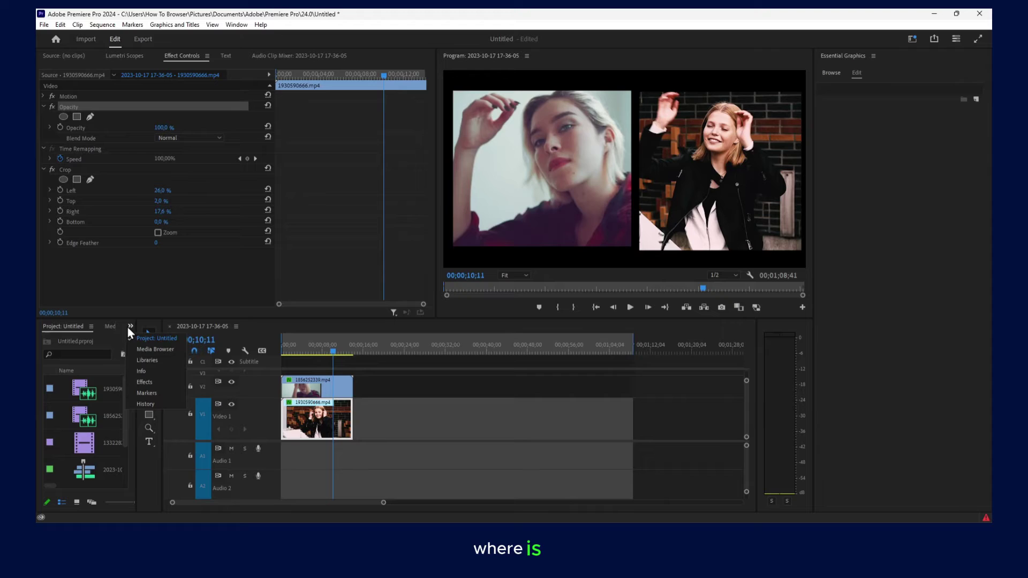
left_click(143, 368)
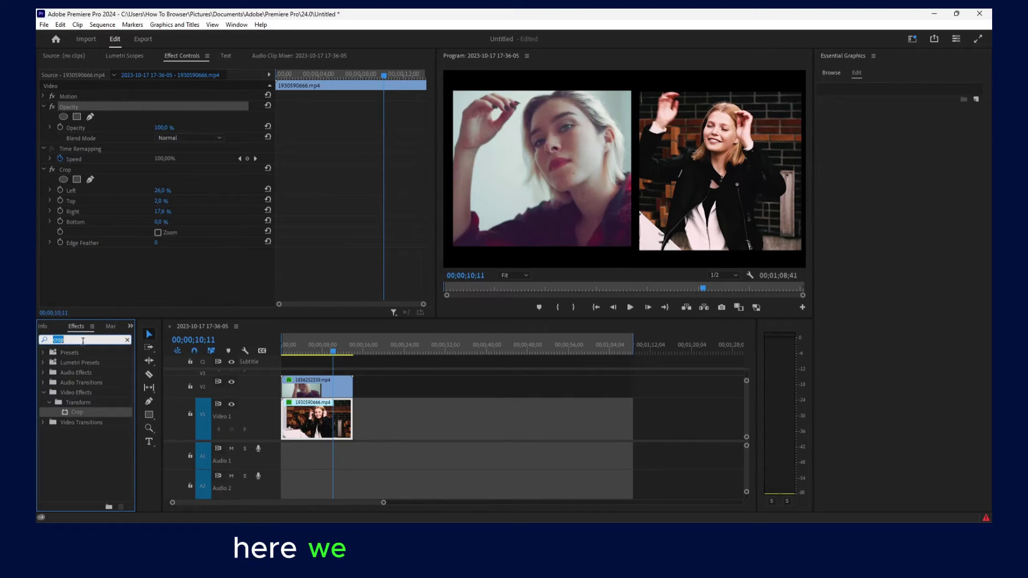
left_click(49, 403)
left_click(44, 390)
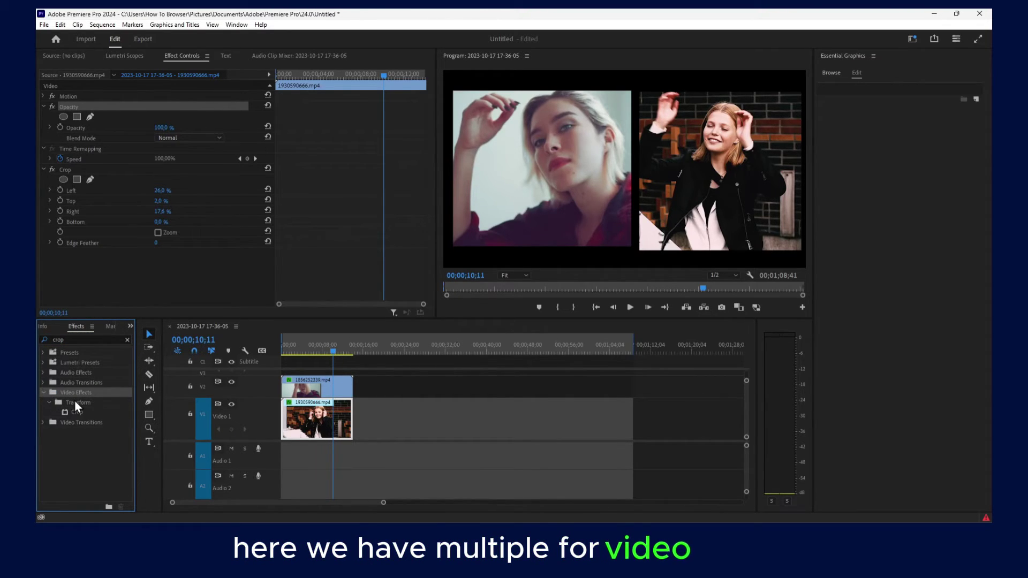
left_click(49, 402)
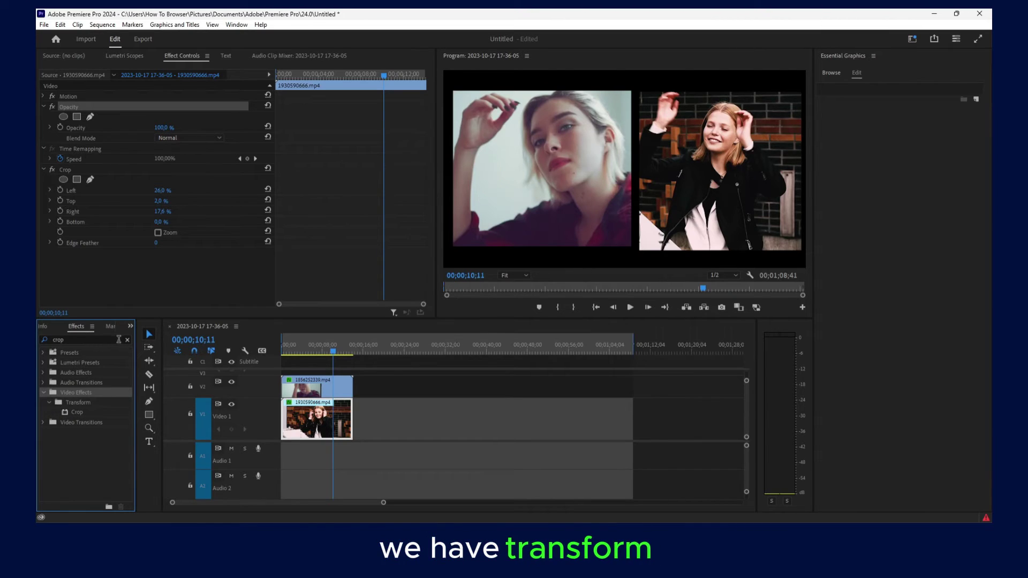
left_click(127, 340)
left_click(44, 392)
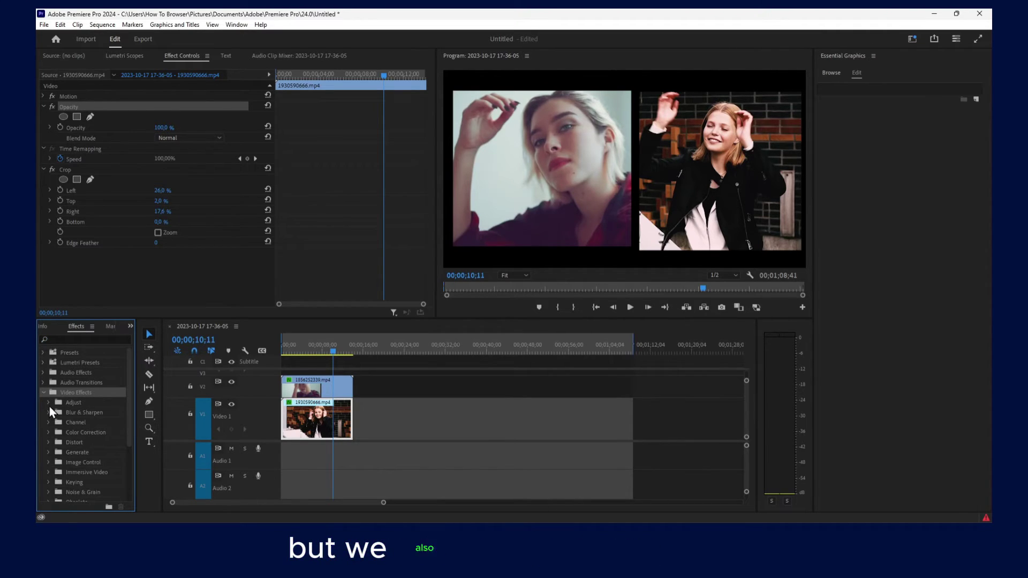
Browse the Video Effects categories, expanding Adjust, Perspective and Transform to examine the effects they contain.
scroll(97, 426, "down", 3)
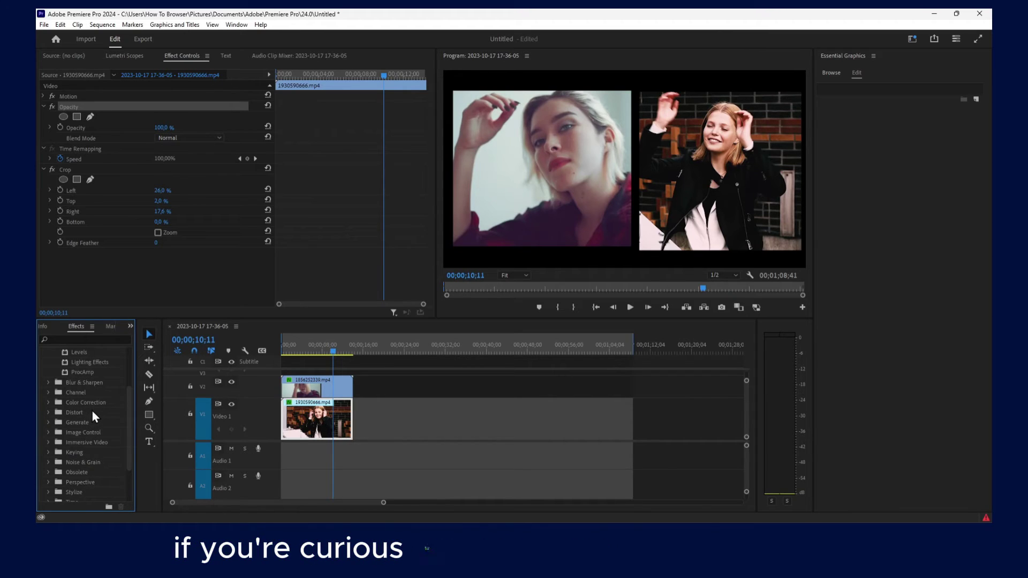
scroll(88, 409, "down", 2)
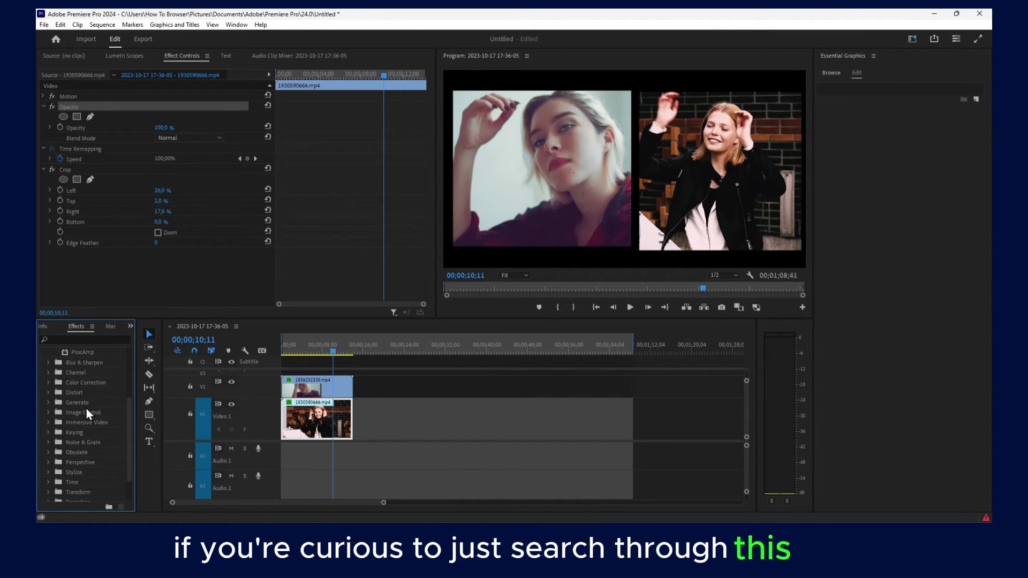
left_click(48, 432)
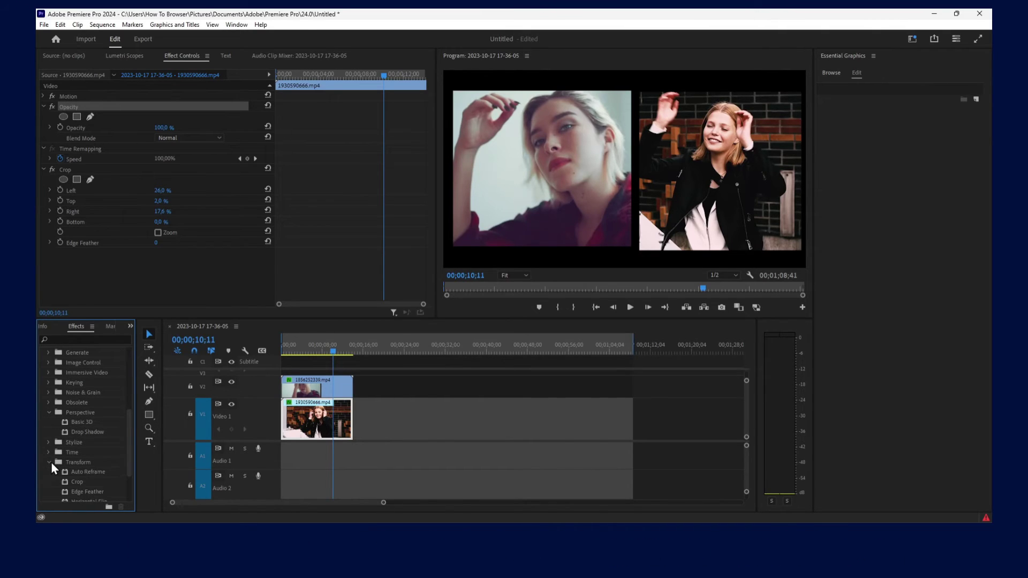
left_click(49, 472)
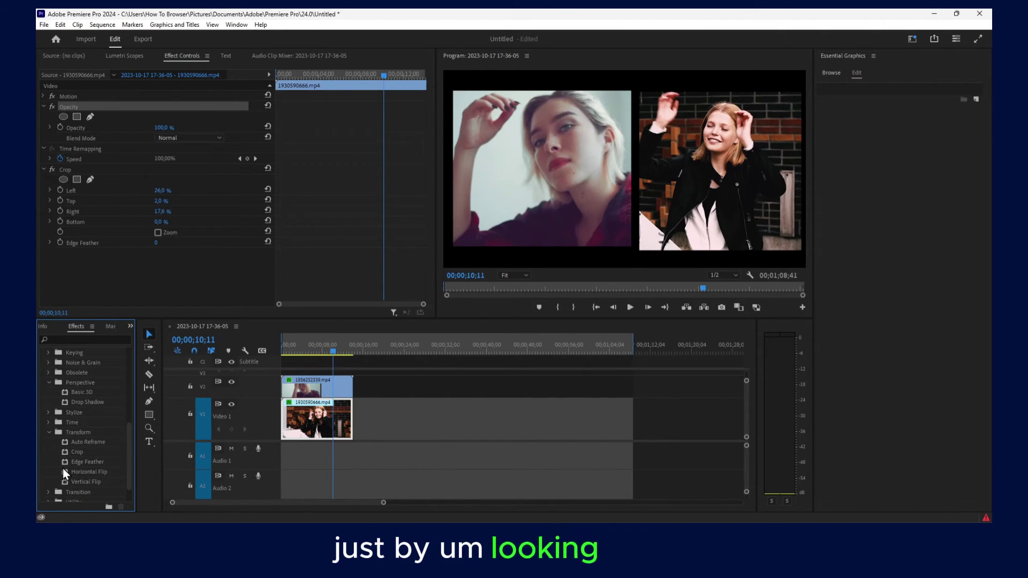
scroll(64, 465, "down", 1)
scroll(63, 465, "down", 1)
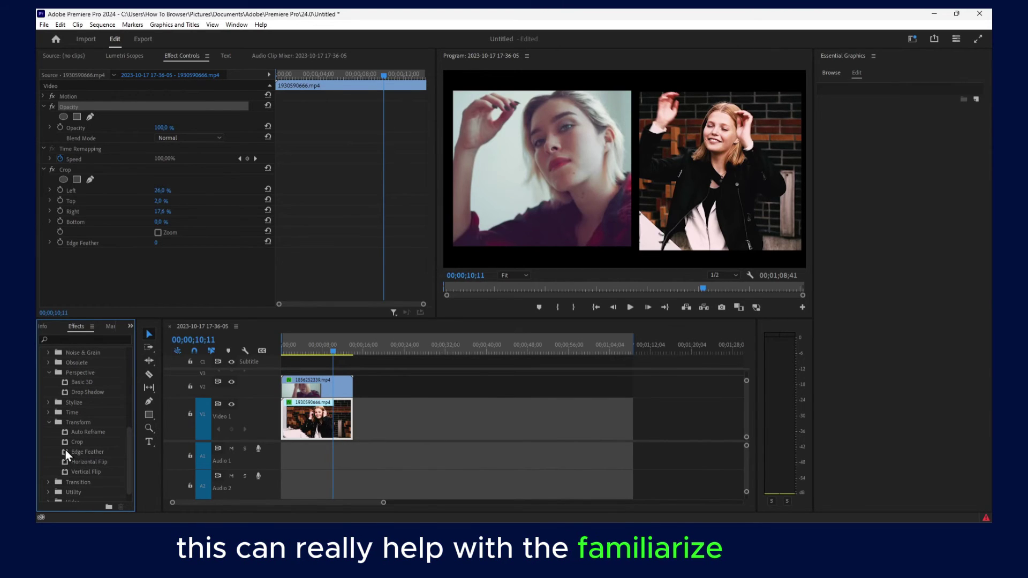
scroll(85, 378, "up", 5)
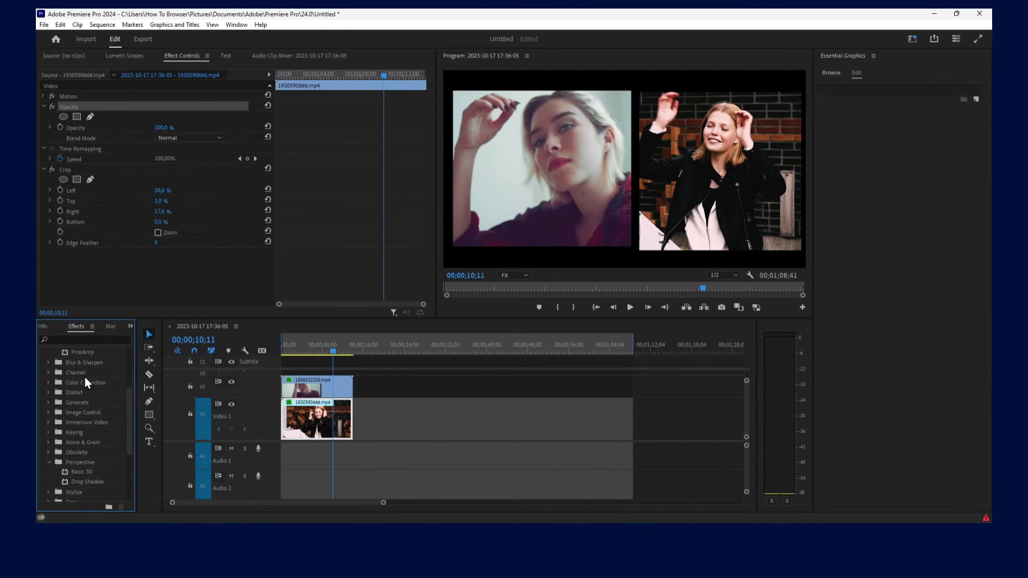
Expand the Color Correction, Channel and Blur & Sharpen categories and look through their effects.
left_click(49, 392)
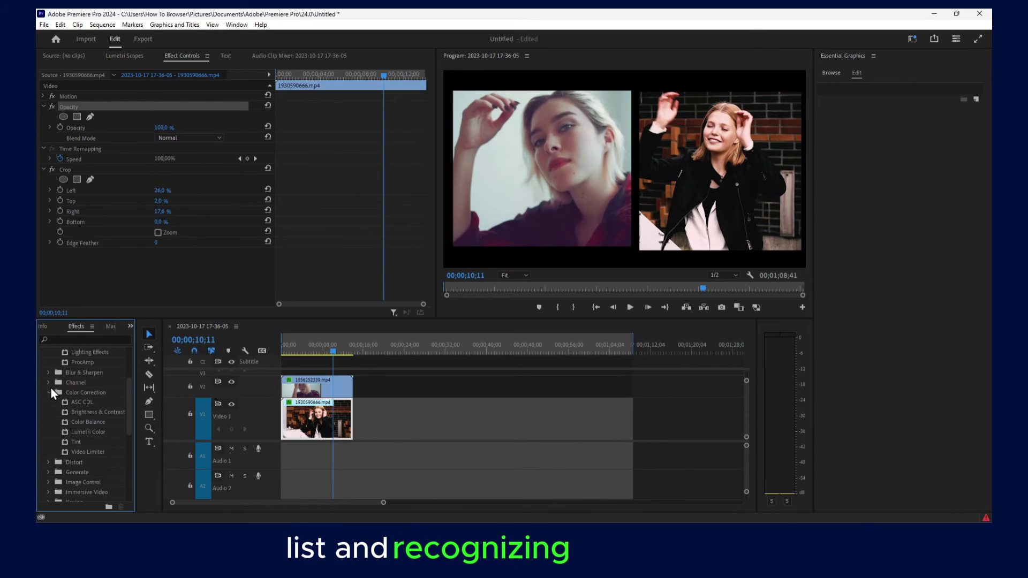
left_click(49, 382)
left_click(48, 372)
scroll(91, 400, "up", 3)
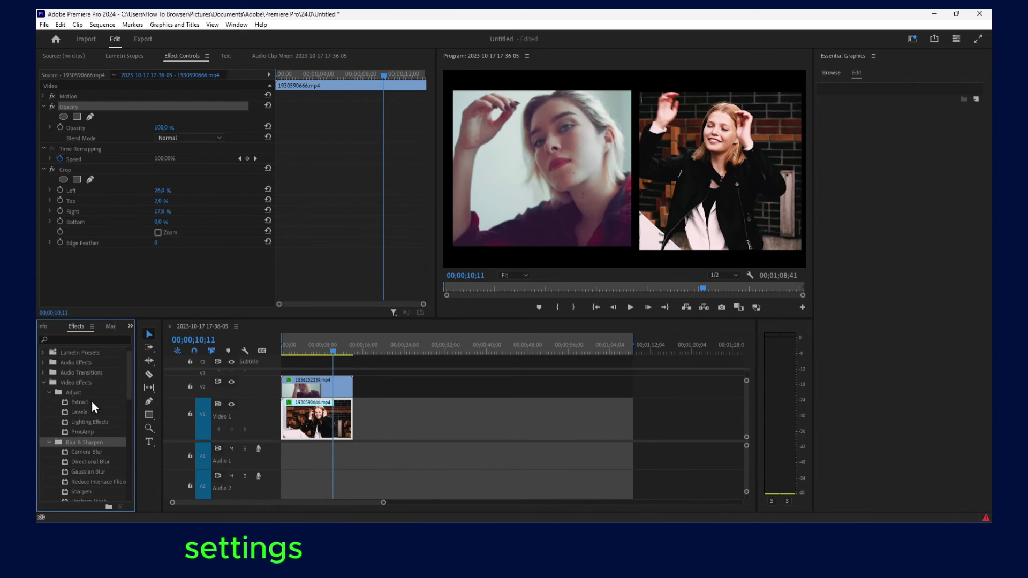
scroll(80, 423, "down", 2)
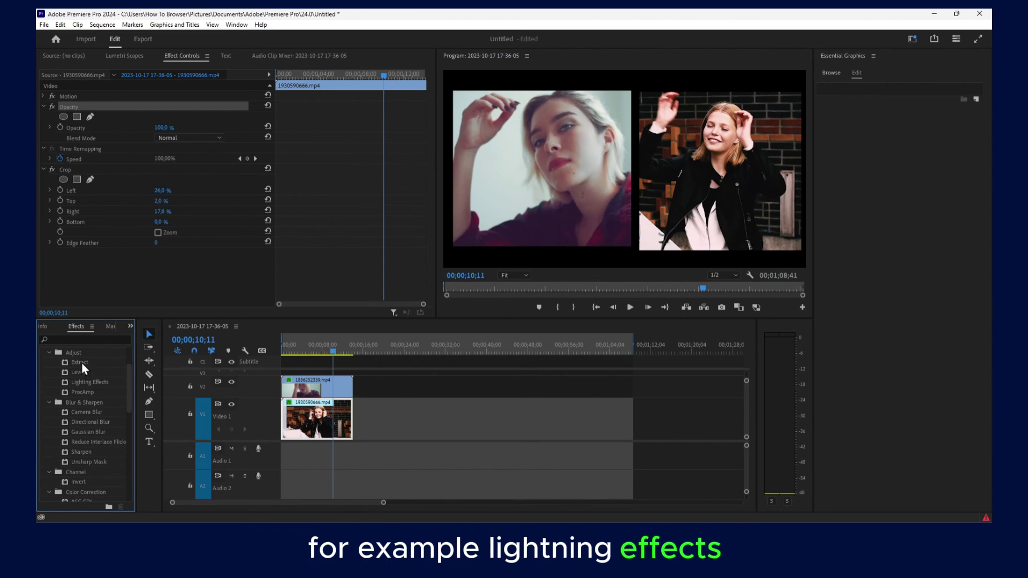
scroll(85, 432, "down", 5)
scroll(86, 425, "down", 2)
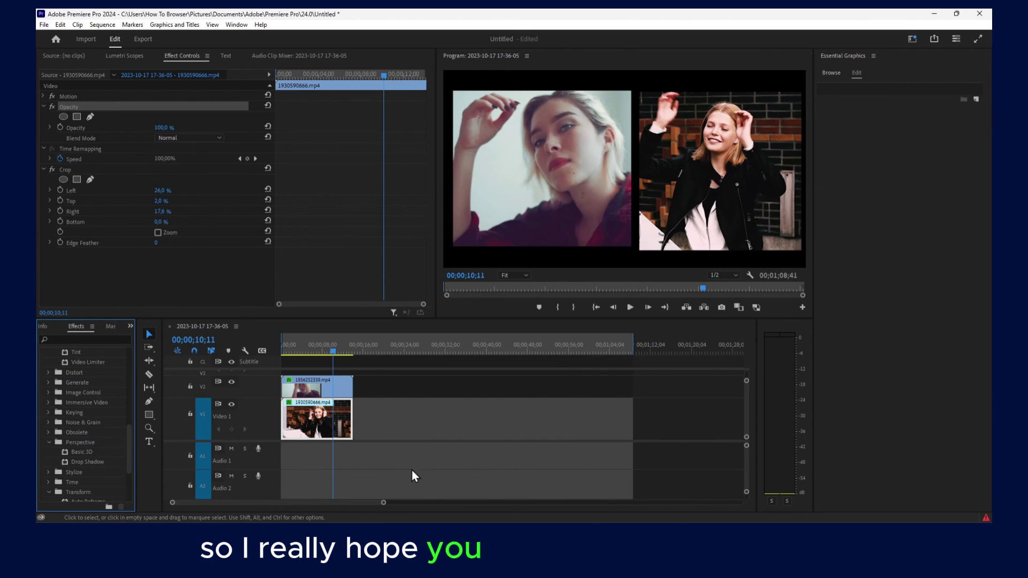
left_click(402, 534)
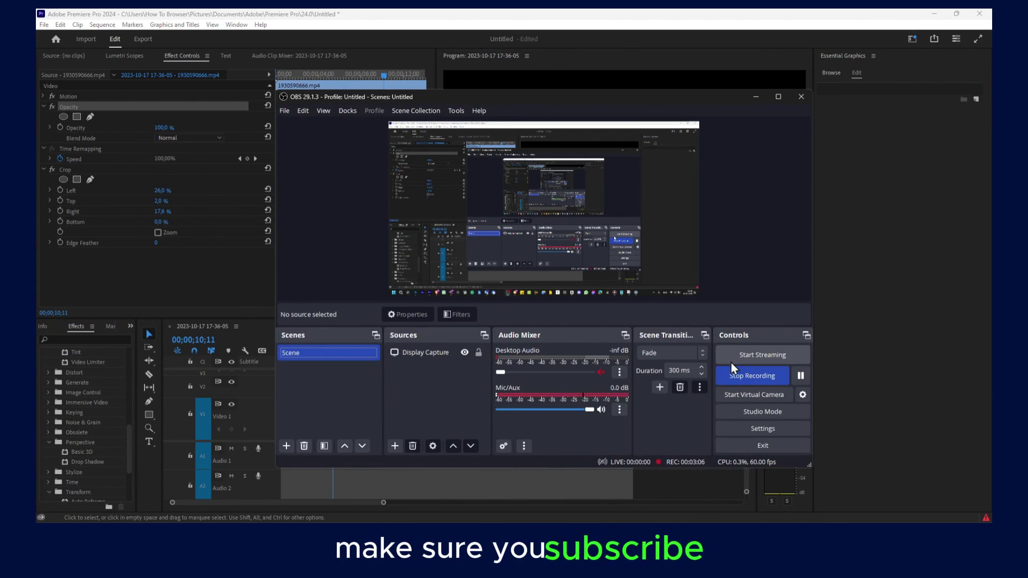